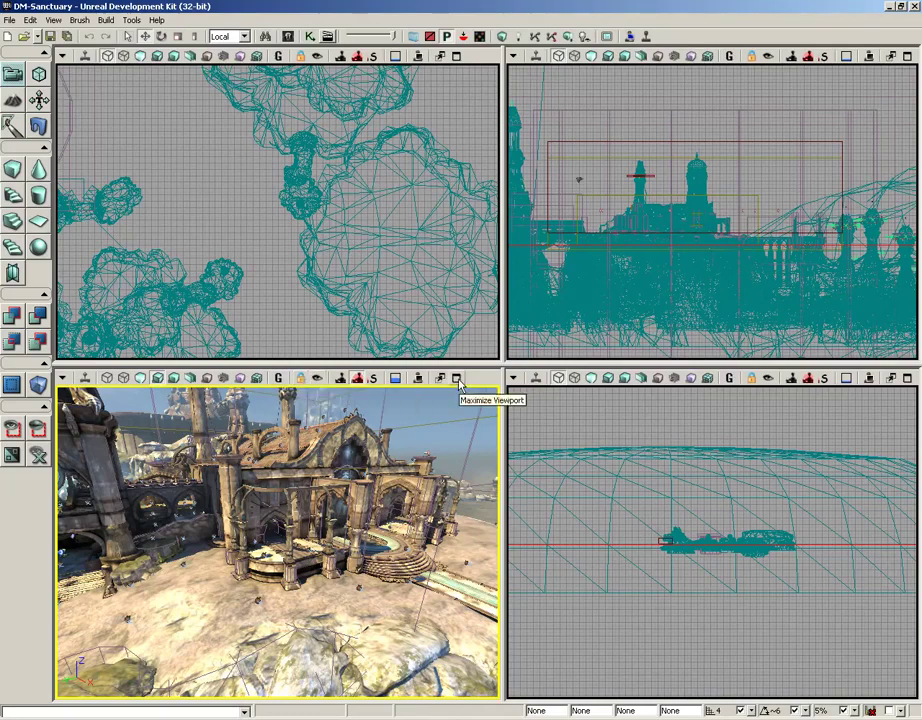
Maximize the perspective viewport and select the courtyard terrain
left_click(458, 382)
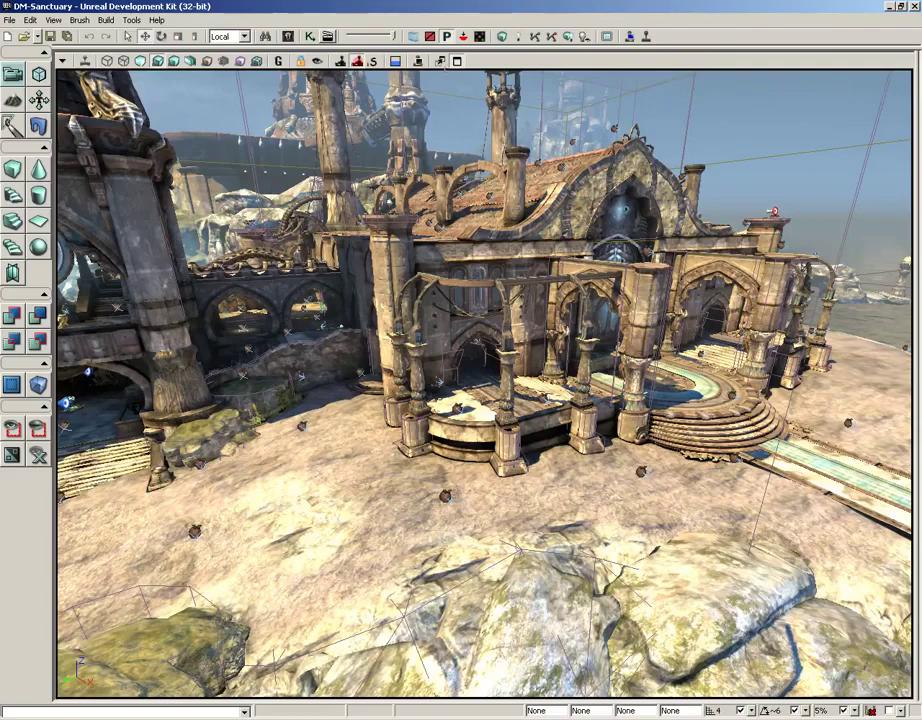
left_click_drag(372, 396, 342, 365)
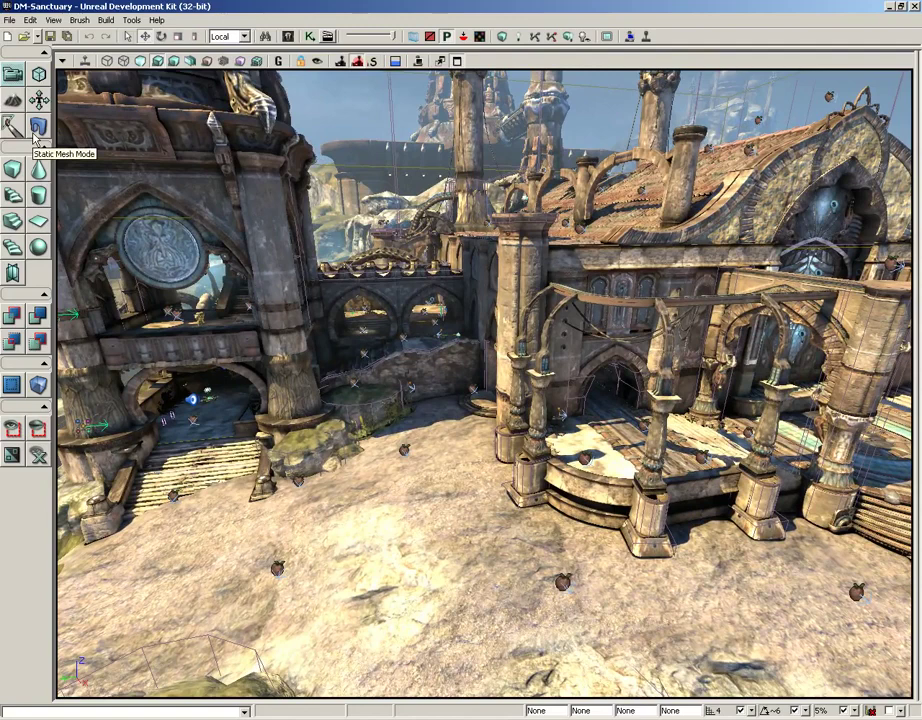
left_click(37, 127)
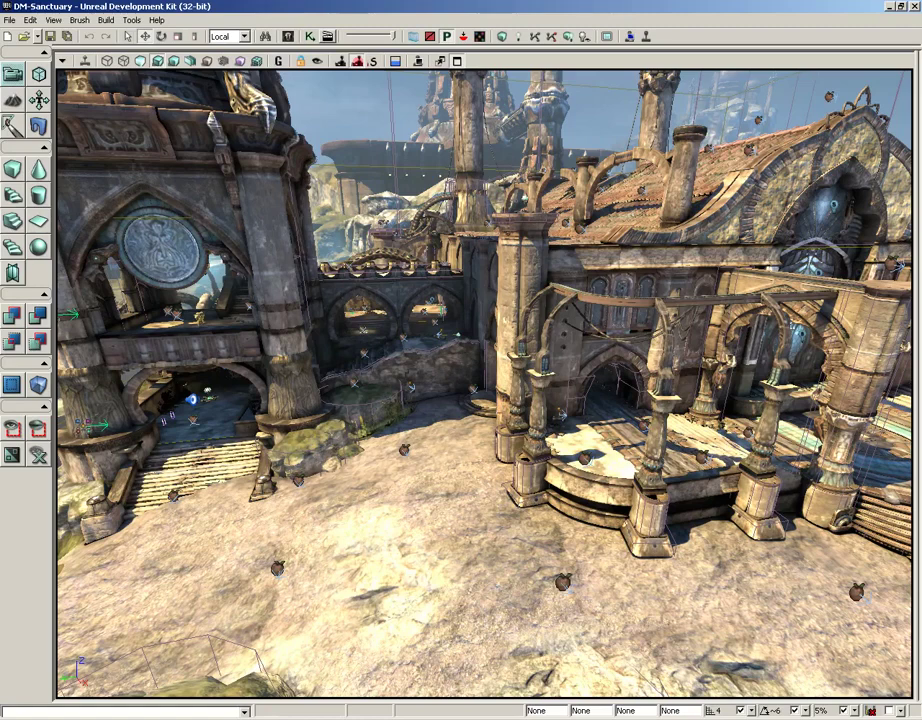
left_click(372, 405)
left_click(371, 510)
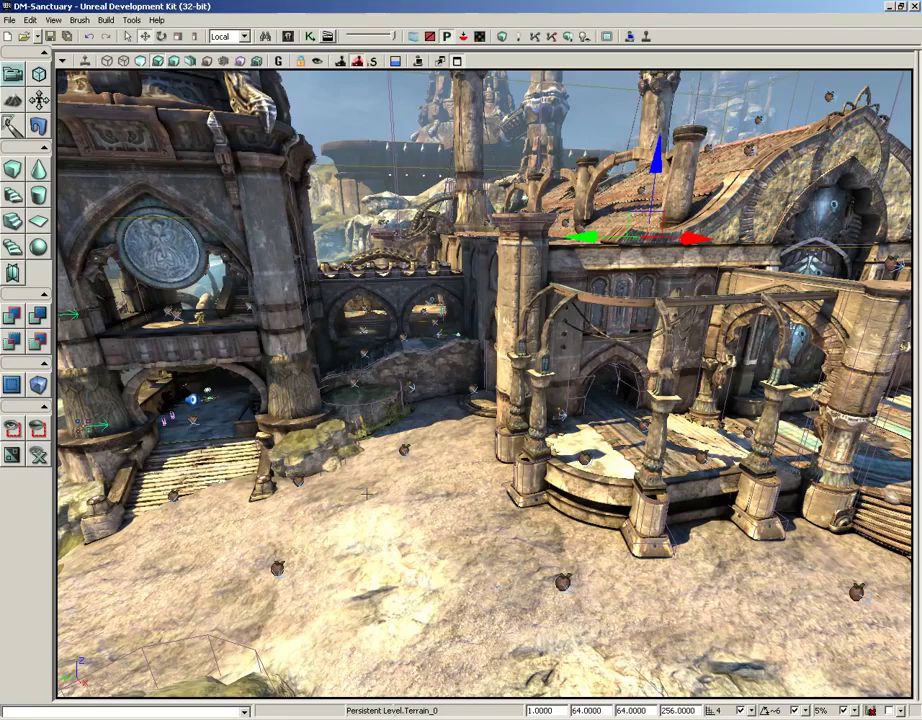
Enable Game View in the perspective viewport and compare the courtyard with and without it
left_click(281, 61)
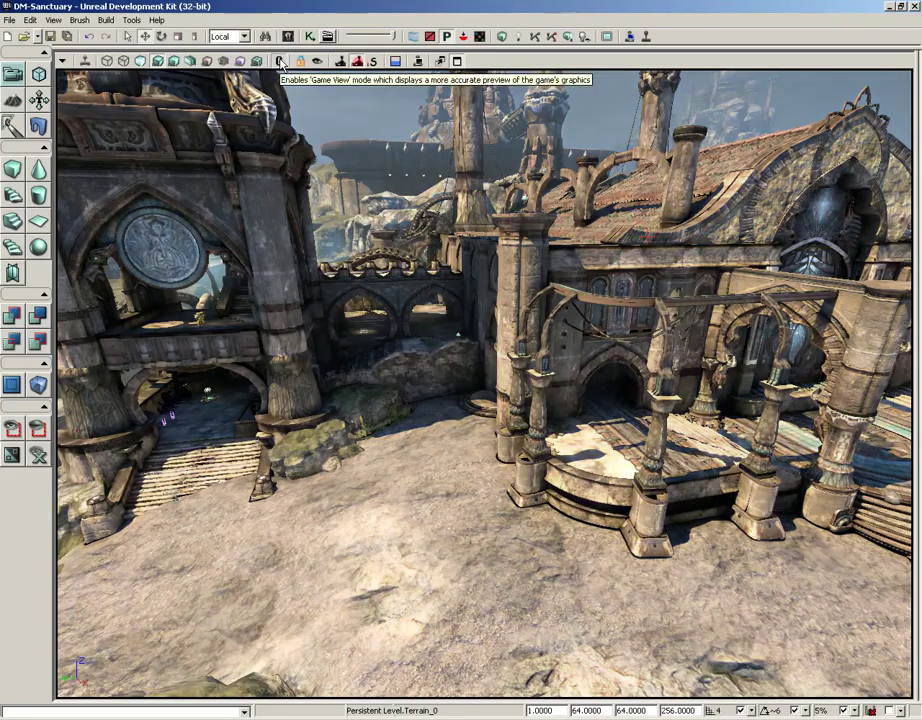
right_click_drag(432, 362, 407, 359)
left_click_drag(407, 359, 373, 326)
right_click_drag(372, 325, 433, 301)
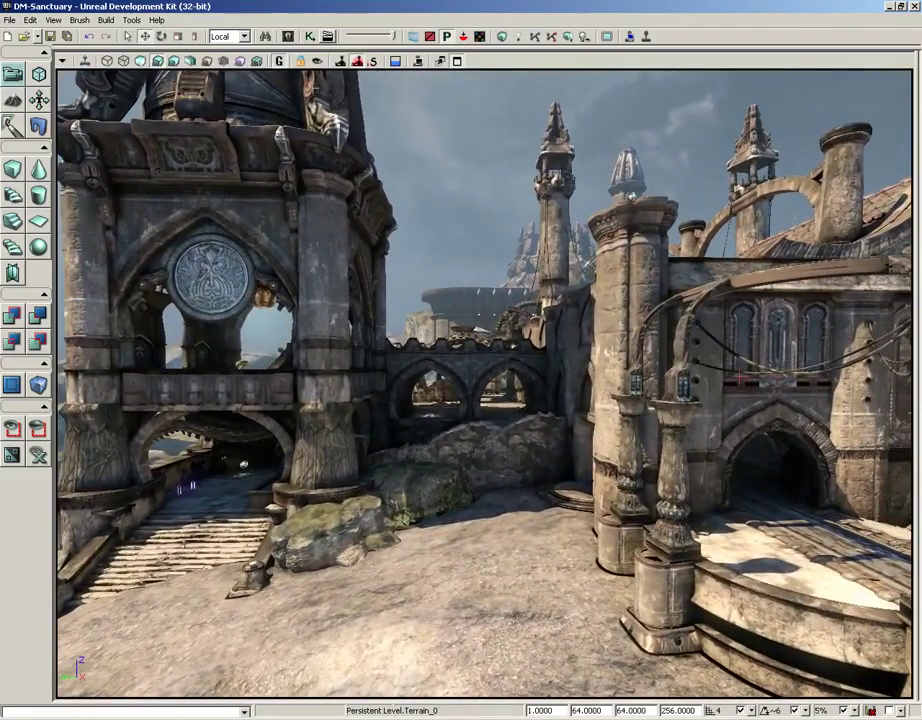
left_click(278, 61)
left_click(281, 62)
Turn on realtime playback in the perspective viewport and view the sea, the light beams and the tower
left_click(357, 62)
right_click_drag(368, 328, 72, 328)
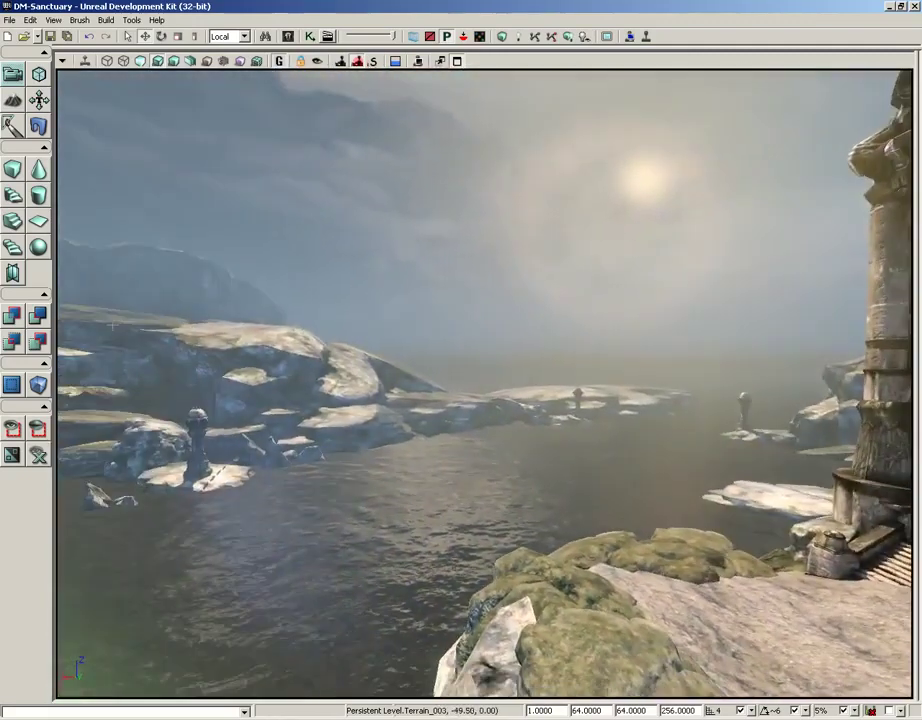
right_click_drag(367, 326, 290, 398)
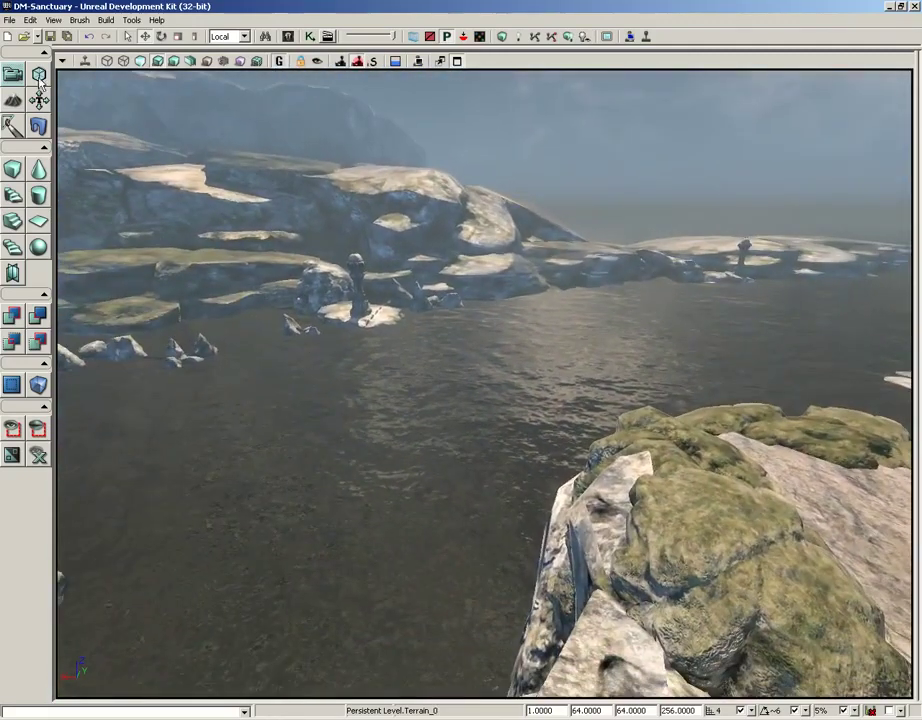
left_click(85, 62)
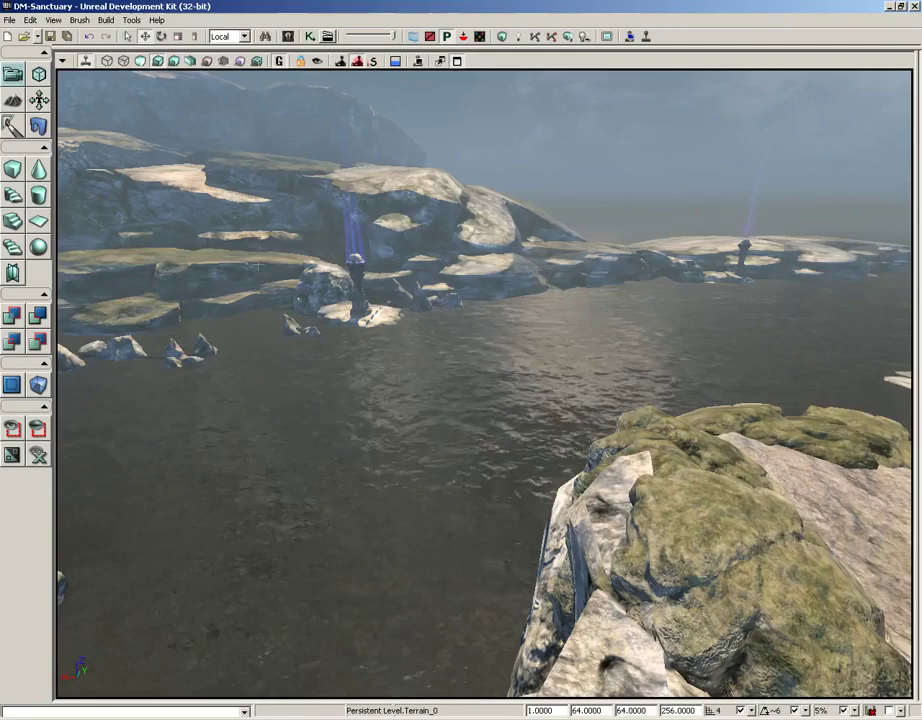
right_click_drag(368, 328, 538, 292)
left_click_drag(538, 292, 560, 275)
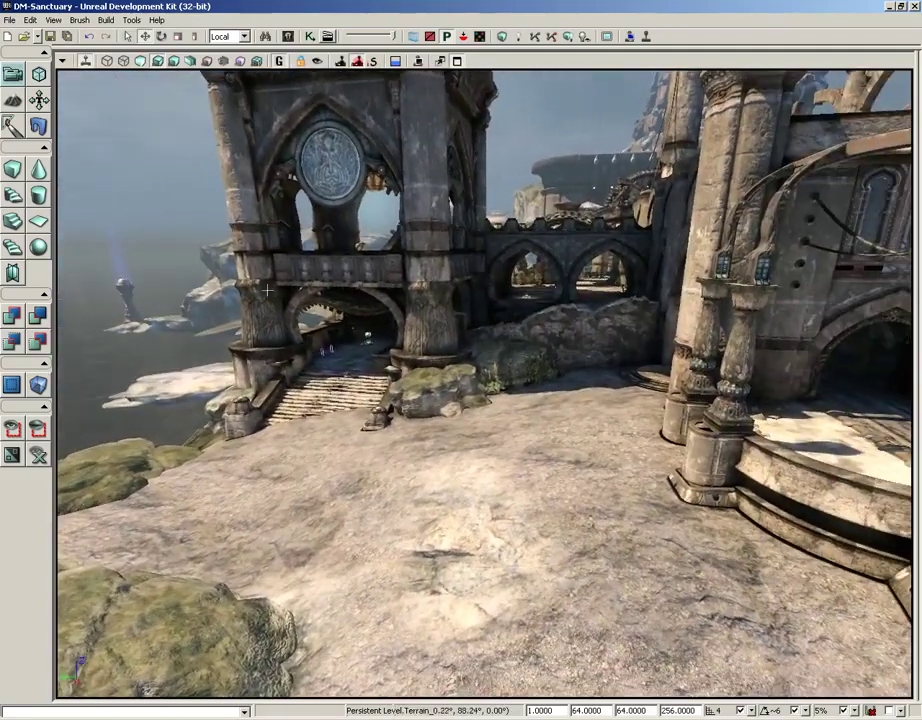
Turn off Game View and lower the tall stone column beside the doorway by about 24 units
left_click(278, 61)
left_click_drag(295, 348, 291, 350)
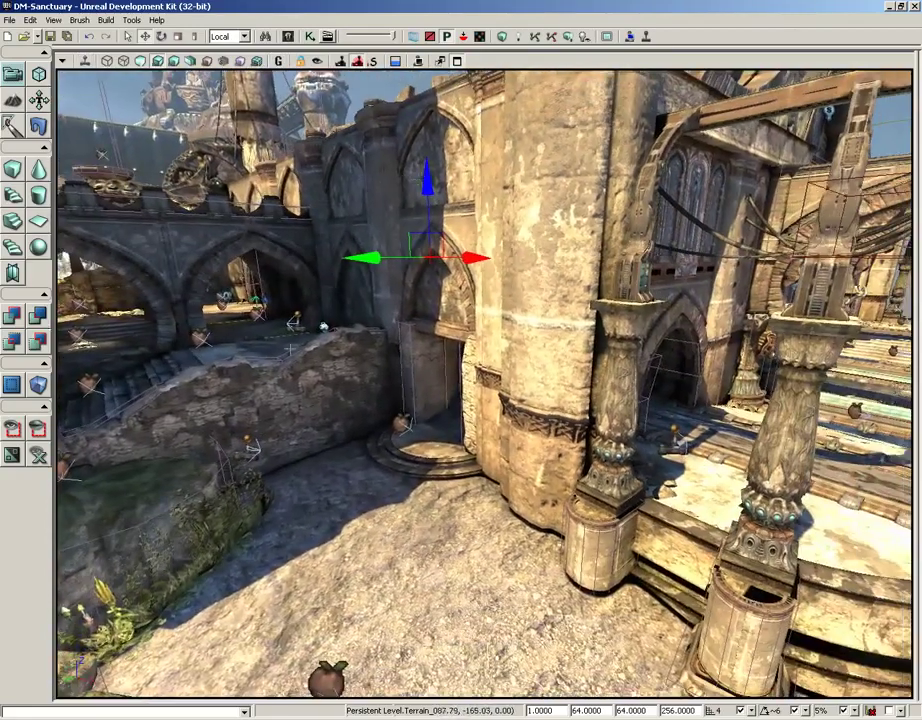
left_click(536, 296)
key("f")
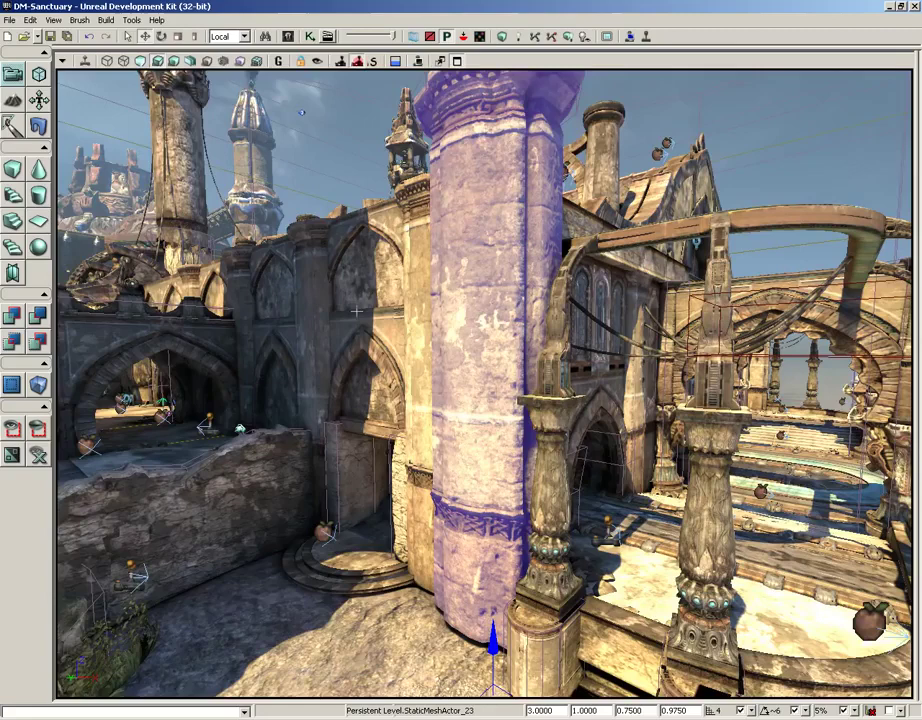
right_click_drag(360, 310, 384, 368)
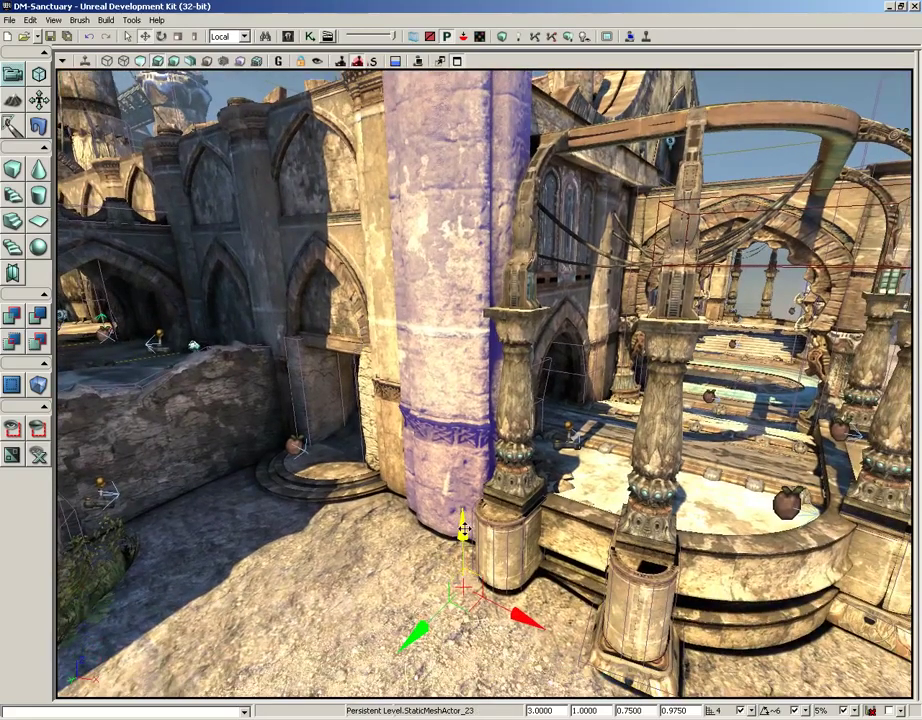
left_click_drag(465, 531, 446, 527)
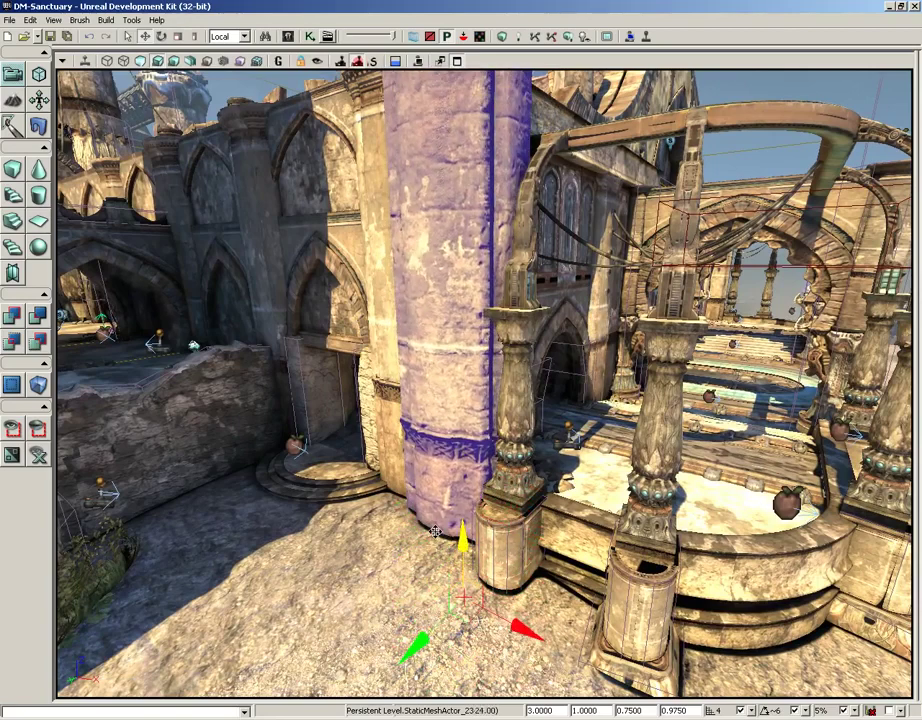
Select the carved column on the terrace and hide its transform widget, comparing the display in Game View
left_click(279, 61)
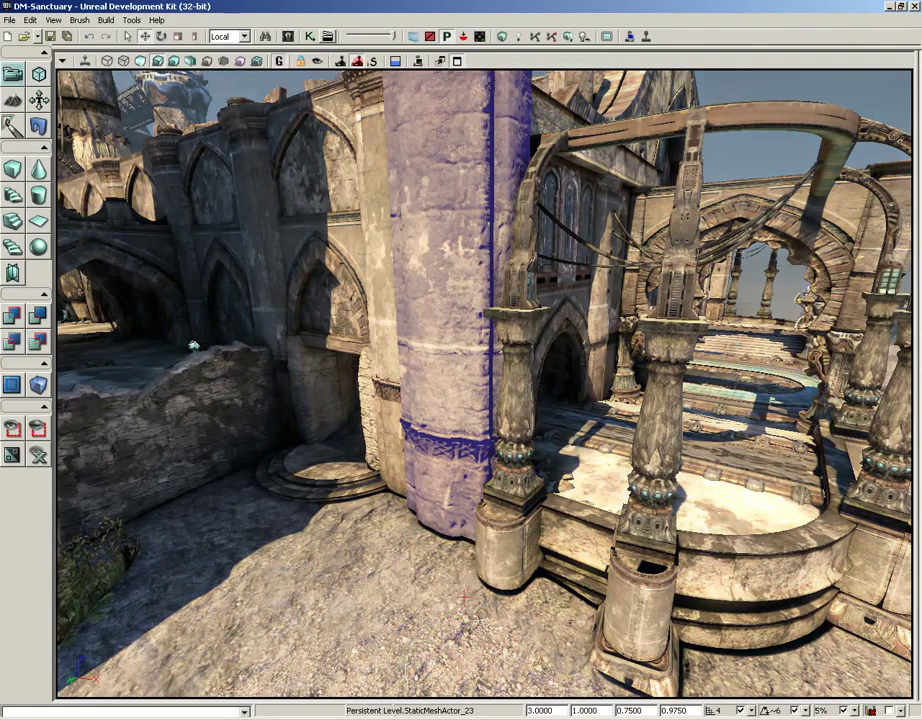
left_click(658, 420)
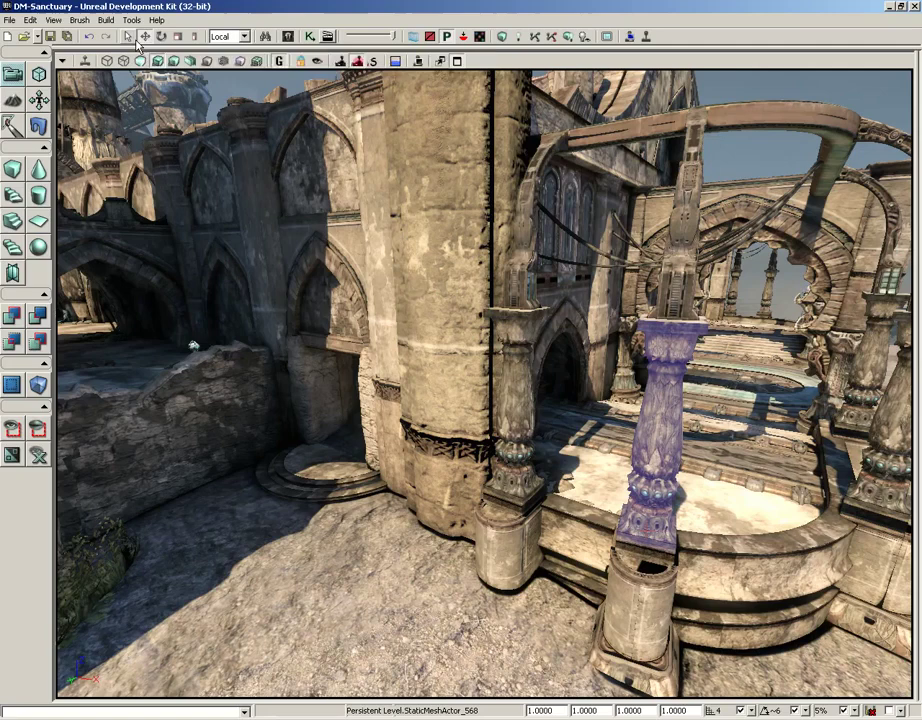
left_click(279, 61)
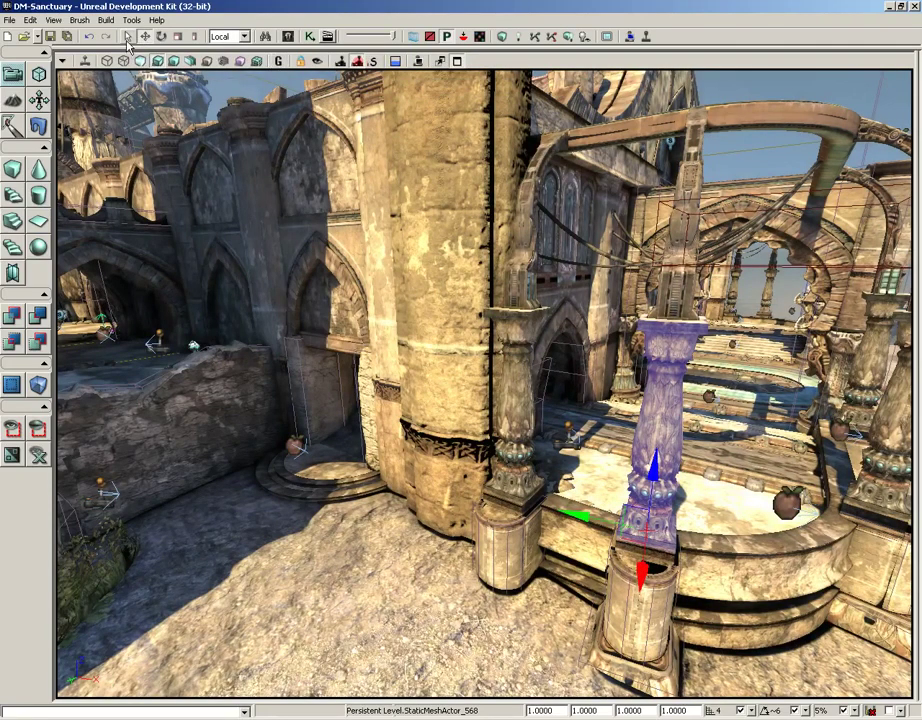
left_click(127, 42)
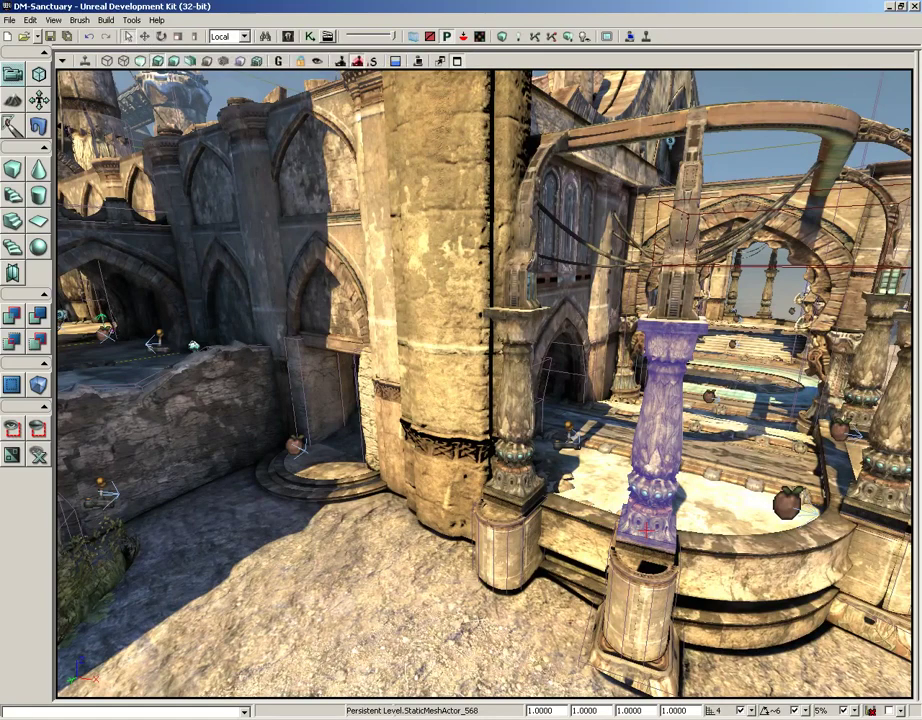
left_click(279, 61)
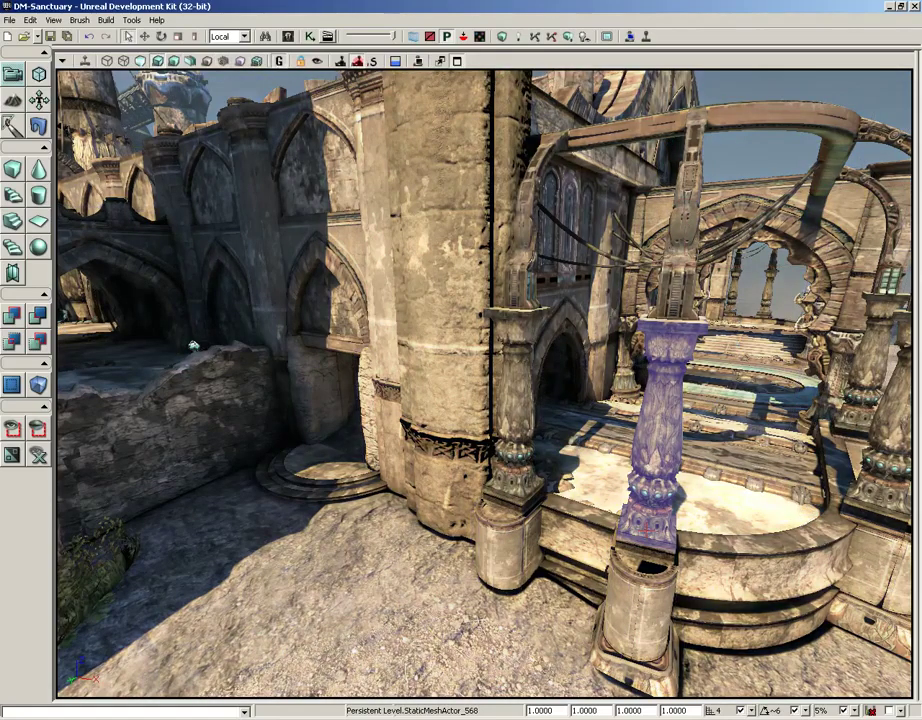
left_click(127, 36)
Inspect the round platform at the end of the bridge and restore the four-viewport layout
right_click_drag(257, 216, 600, 225)
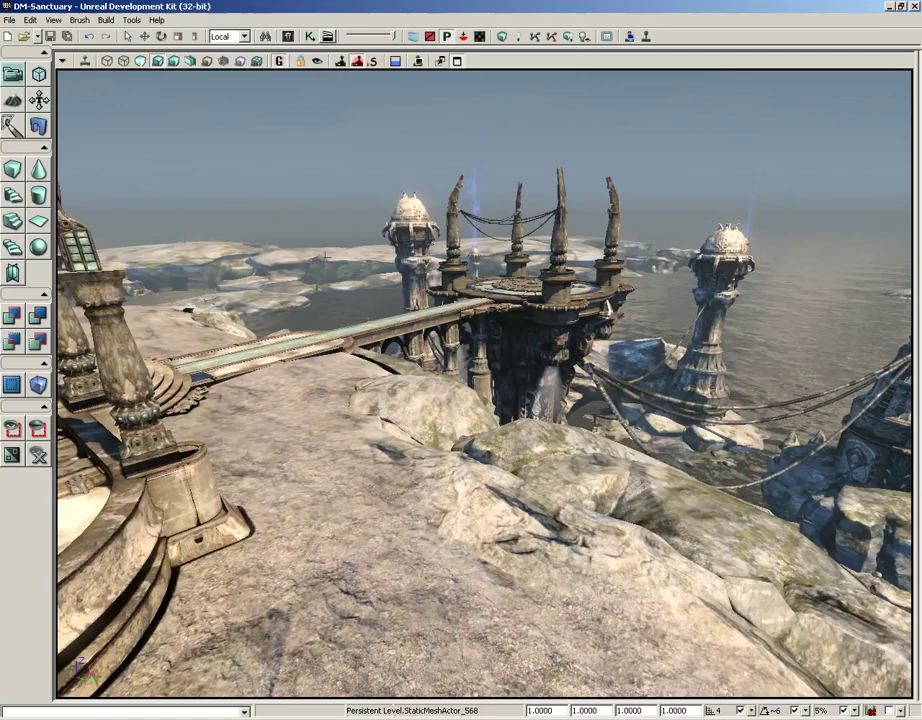
left_click_drag(358, 321, 342, 251)
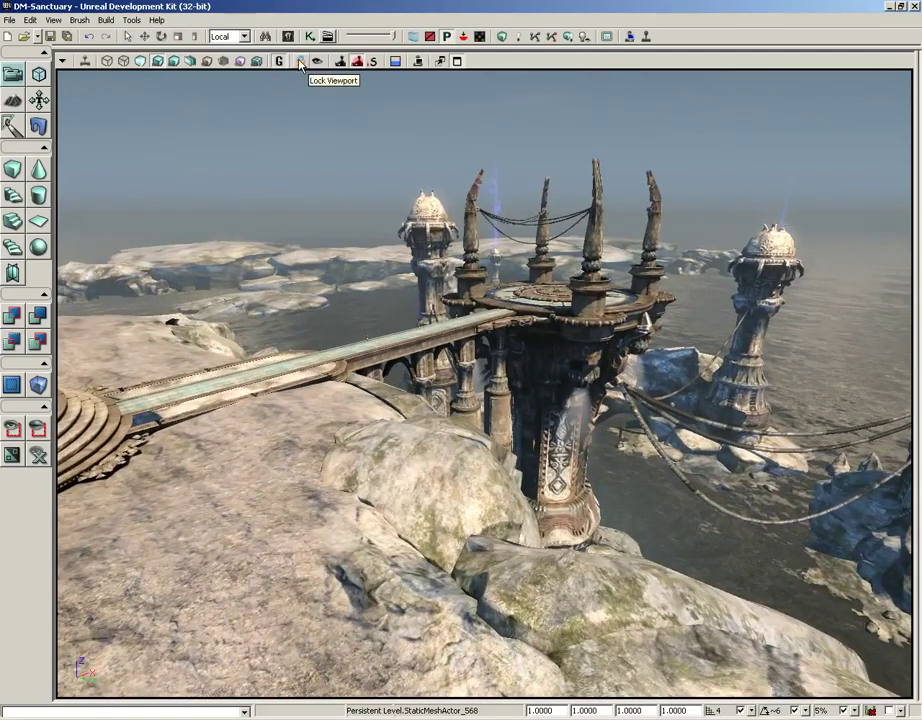
left_click_drag(443, 327, 430, 67)
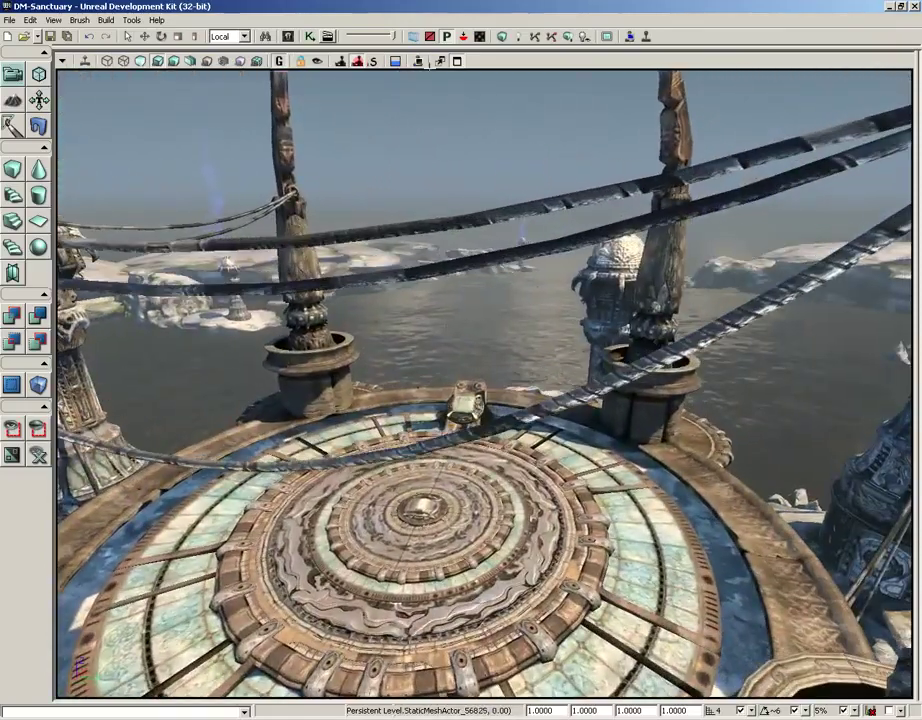
left_click_drag(445, 327, 417, 321)
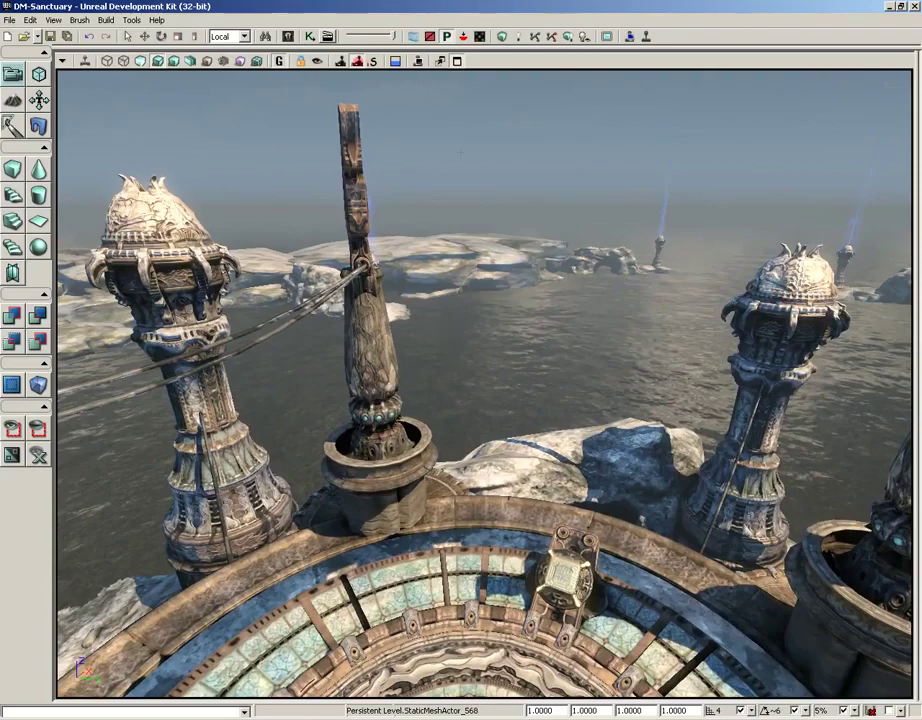
left_click(457, 61)
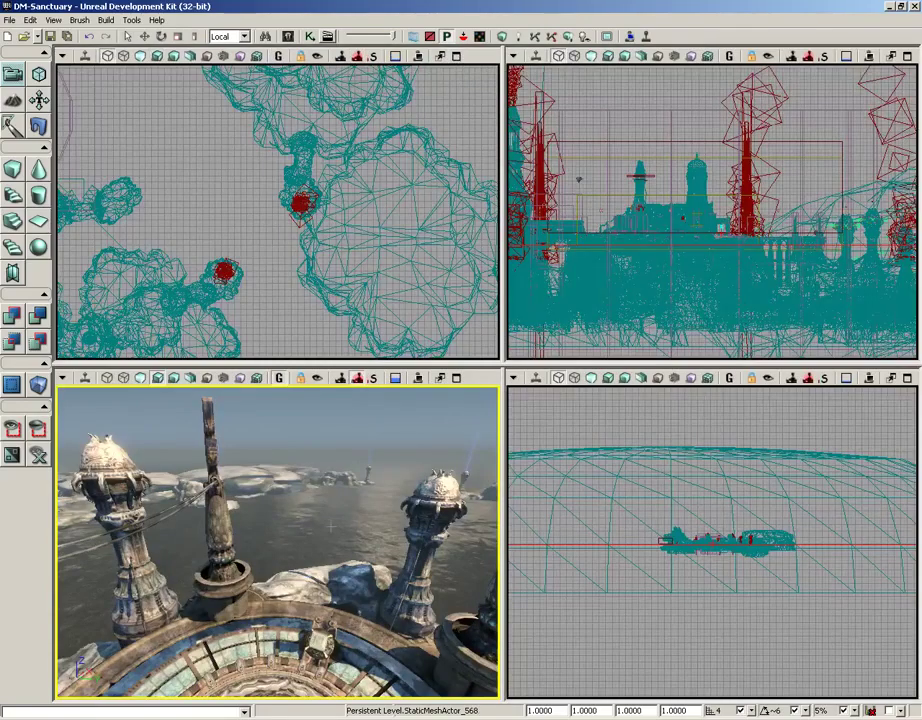
right_click_drag(278, 500, 157, 516)
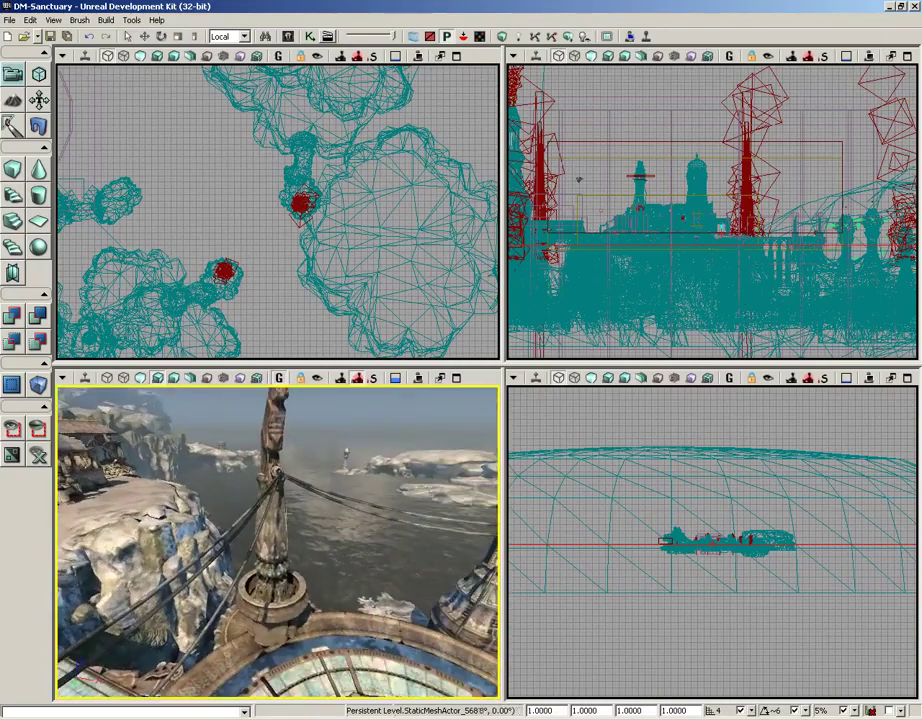
Select the broken spire on the round platform's edge and show it close up in the top view
scroll(247, 165, "down", 5)
right_click_drag(237, 248, 338, 335)
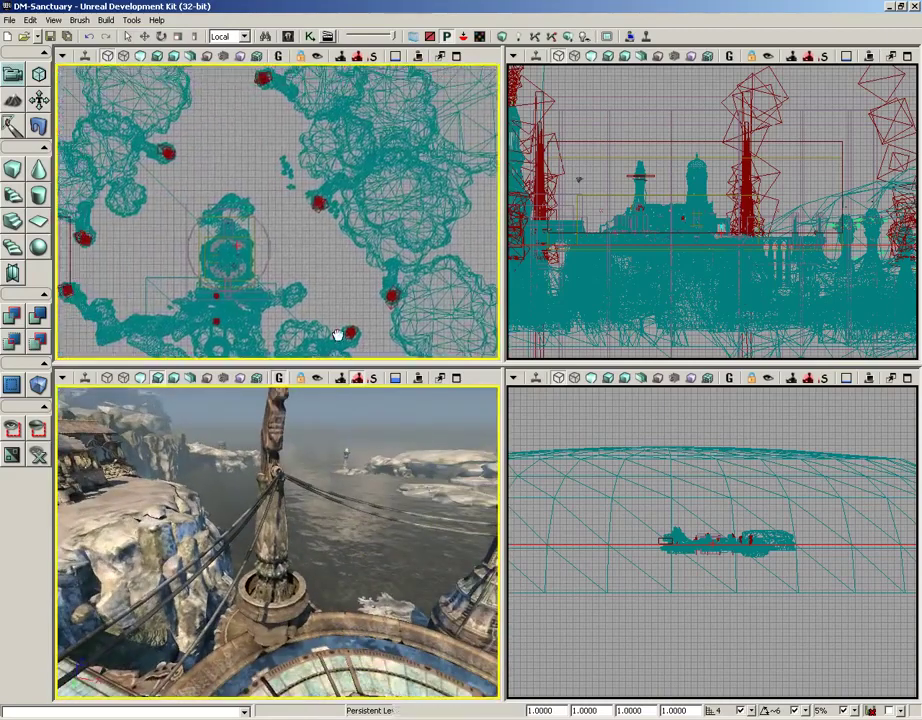
scroll(289, 220, "up", 8)
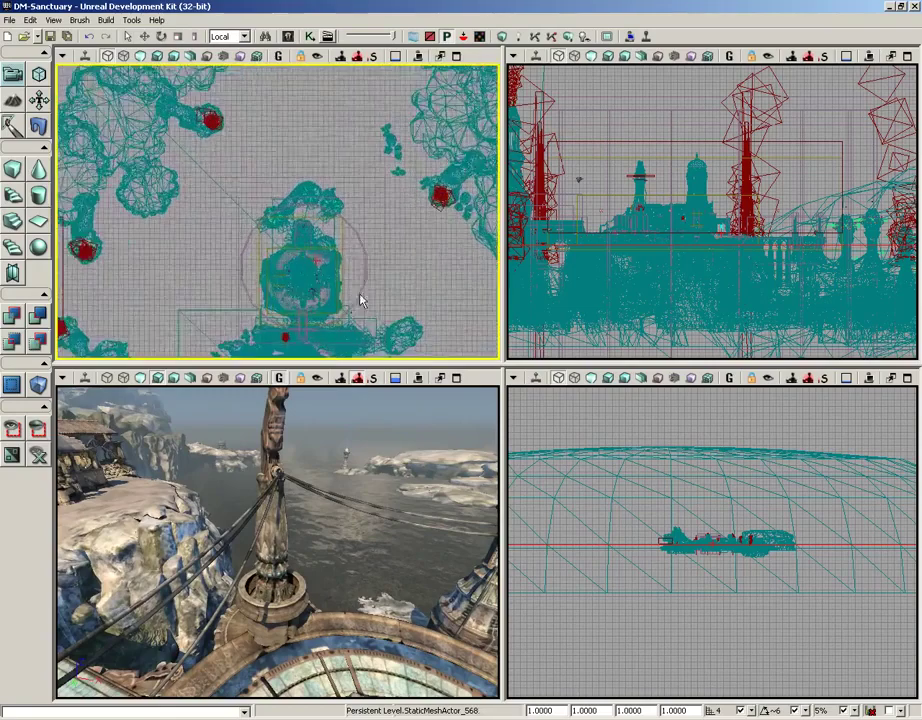
right_click_drag(345, 238, 317, 364)
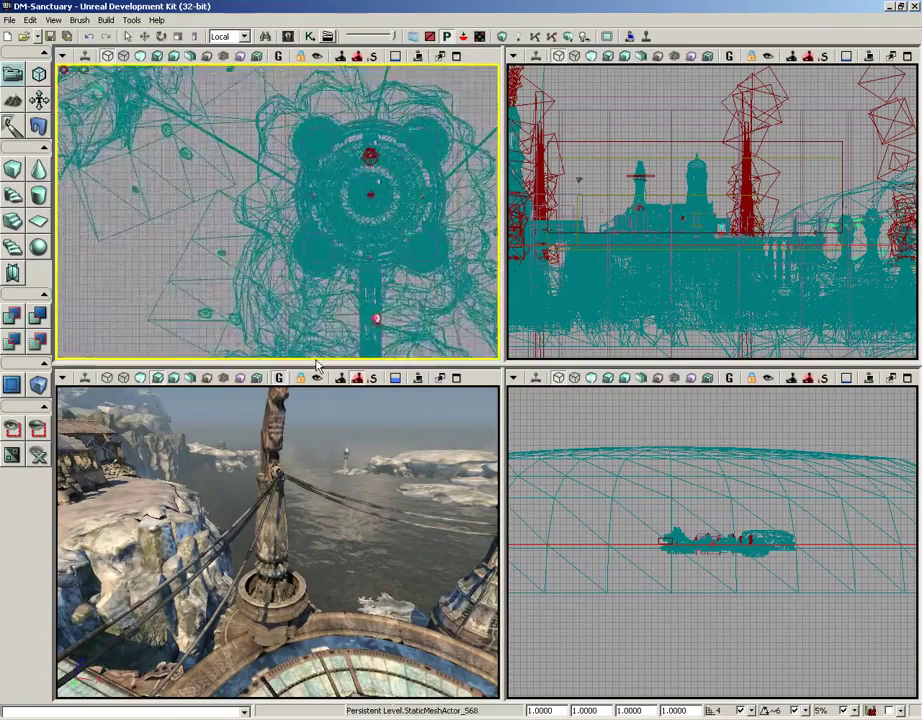
right_click_drag(320, 190, 227, 231)
scroll(227, 232, "up", 3)
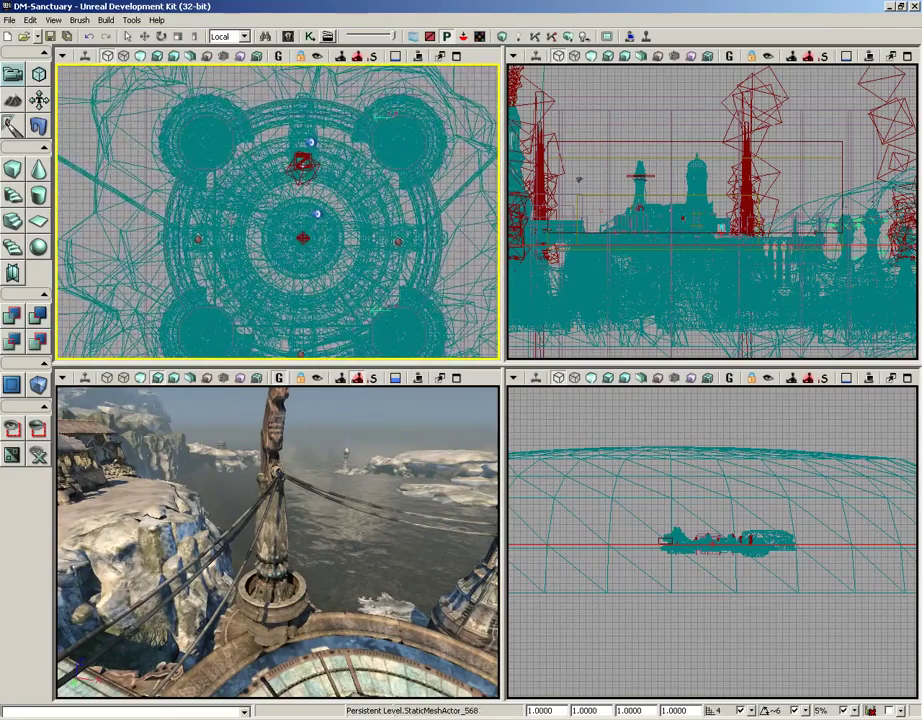
left_click(274, 430)
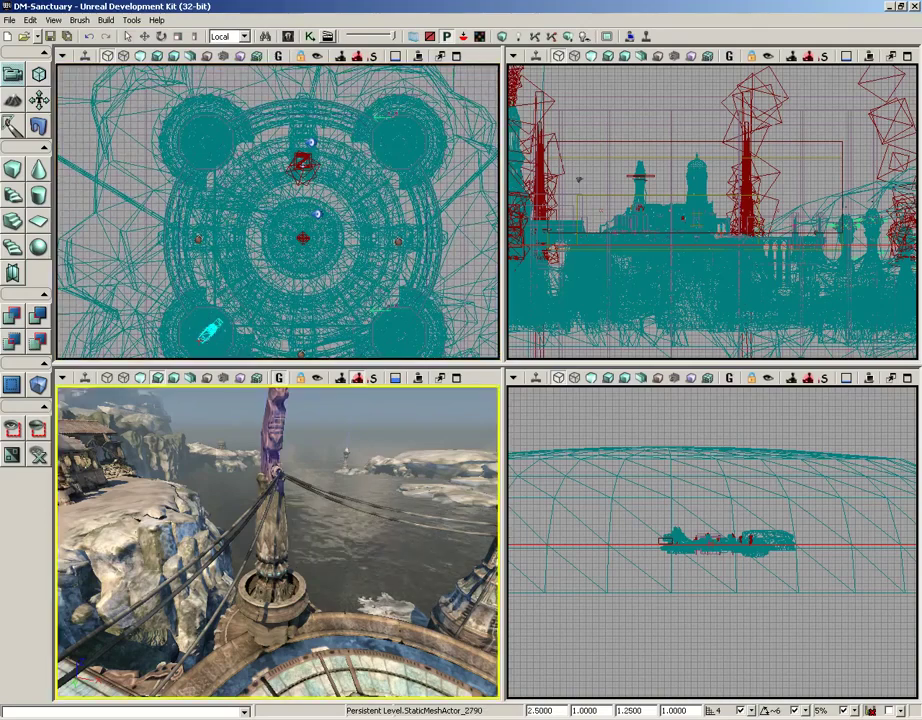
left_click_drag(330, 263, 375, 173)
scroll(332, 176, "up", 7)
scroll(374, 173, "up", 2)
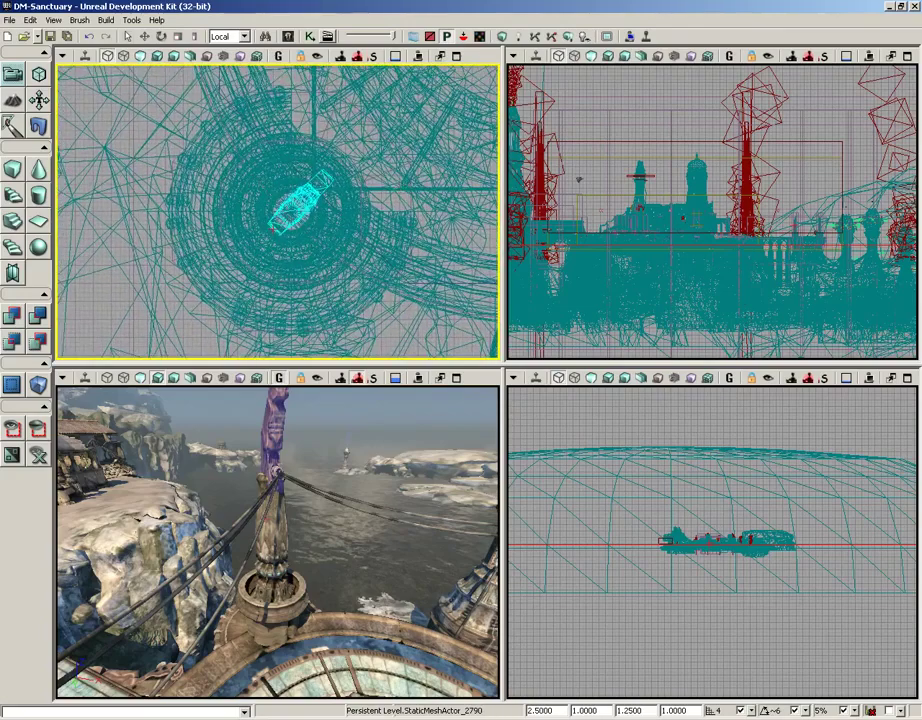
Select the curved arch support above the terrace column near the building entrance
left_click_drag(373, 565, 60, 240)
right_click_drag(289, 590, 289, 537)
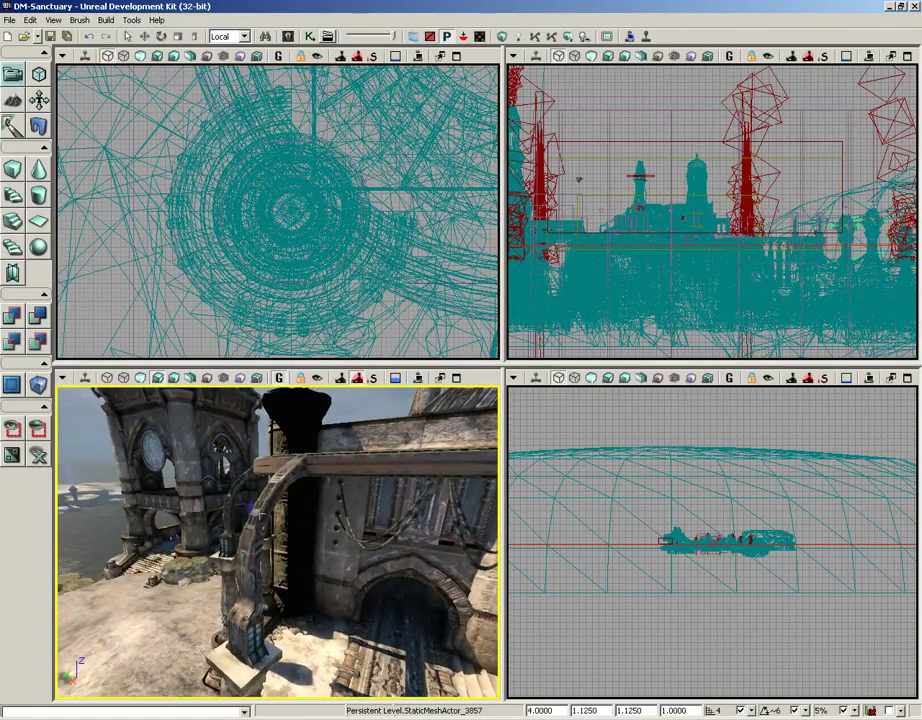
left_click(284, 545)
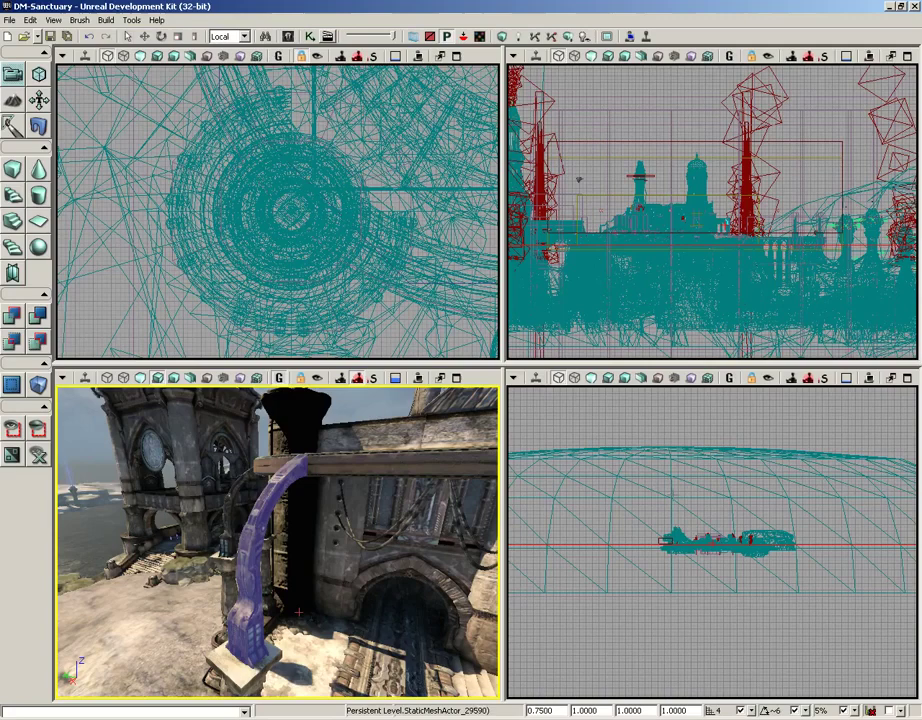
middle_click_drag(386, 577, 380, 577)
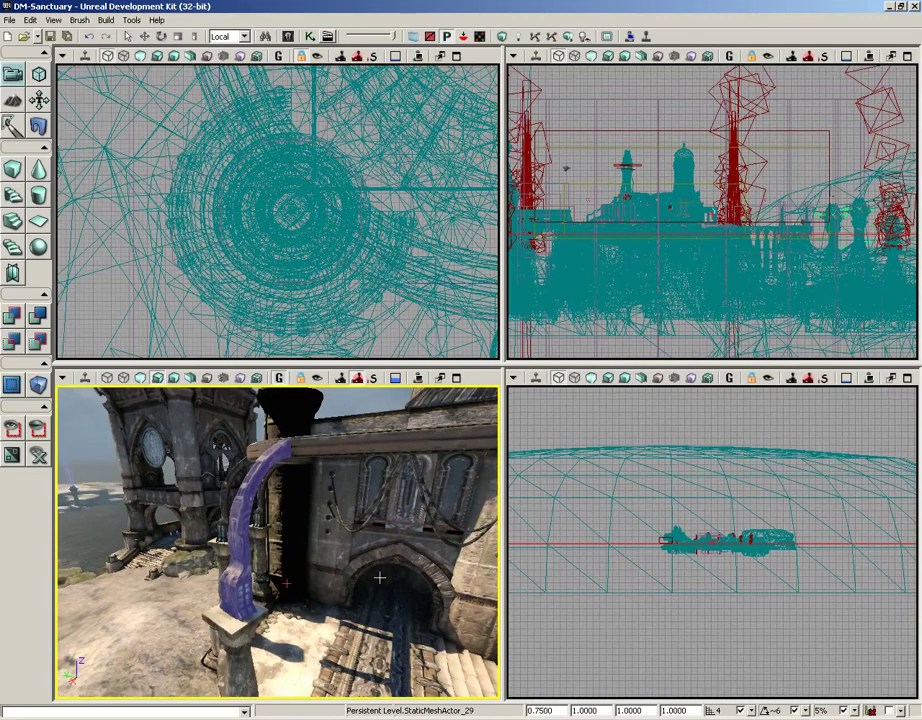
left_click(713, 542)
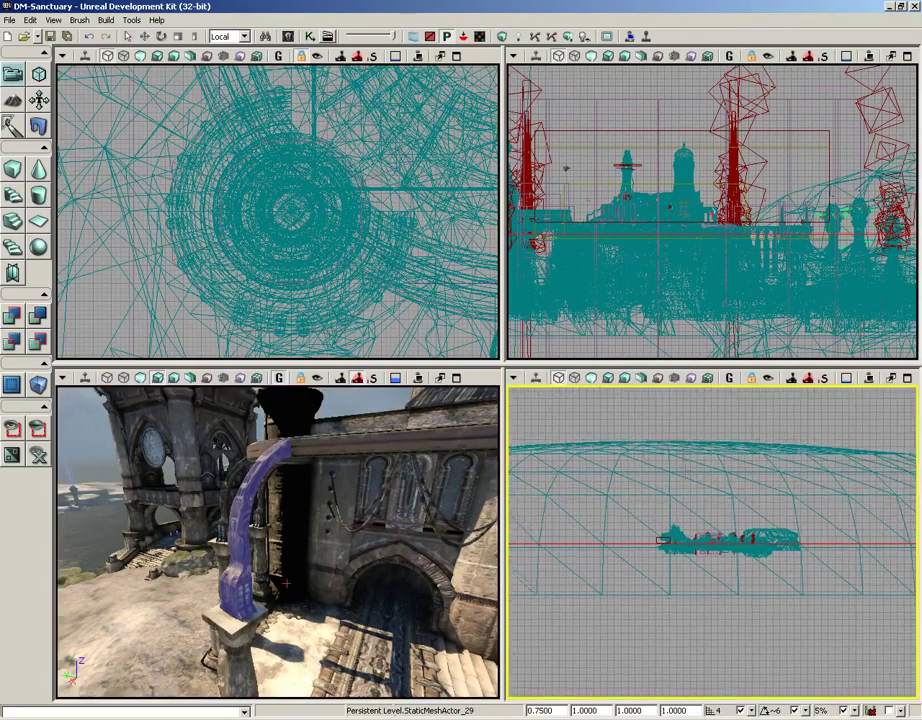
Look over the level in the side and front wireframe views, and frame the selected arch support close up in the front view
scroll(713, 542, "up", 5)
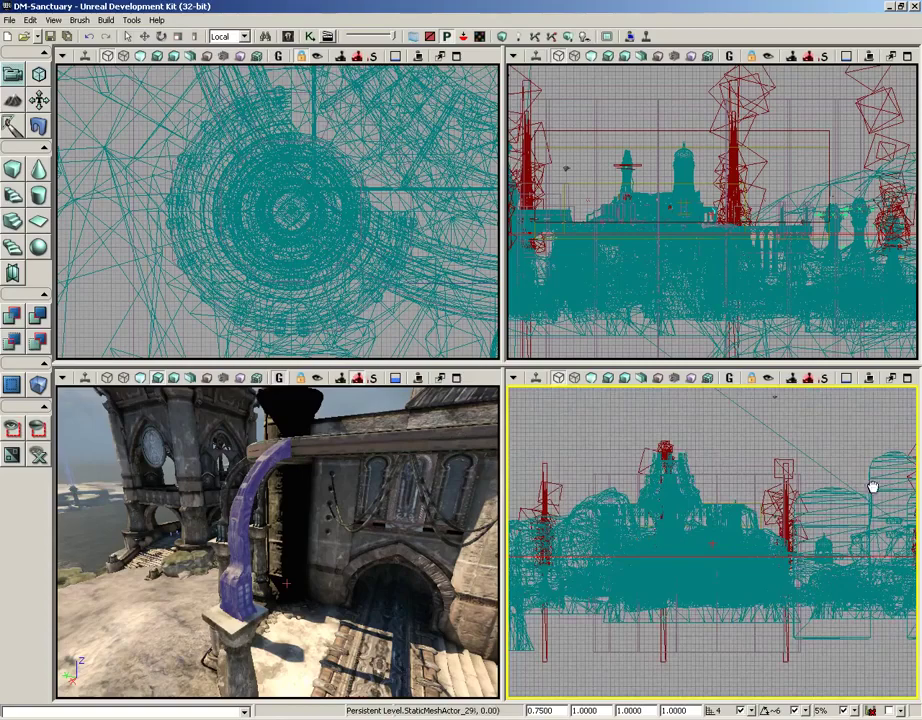
scroll(642, 488, "up", 6)
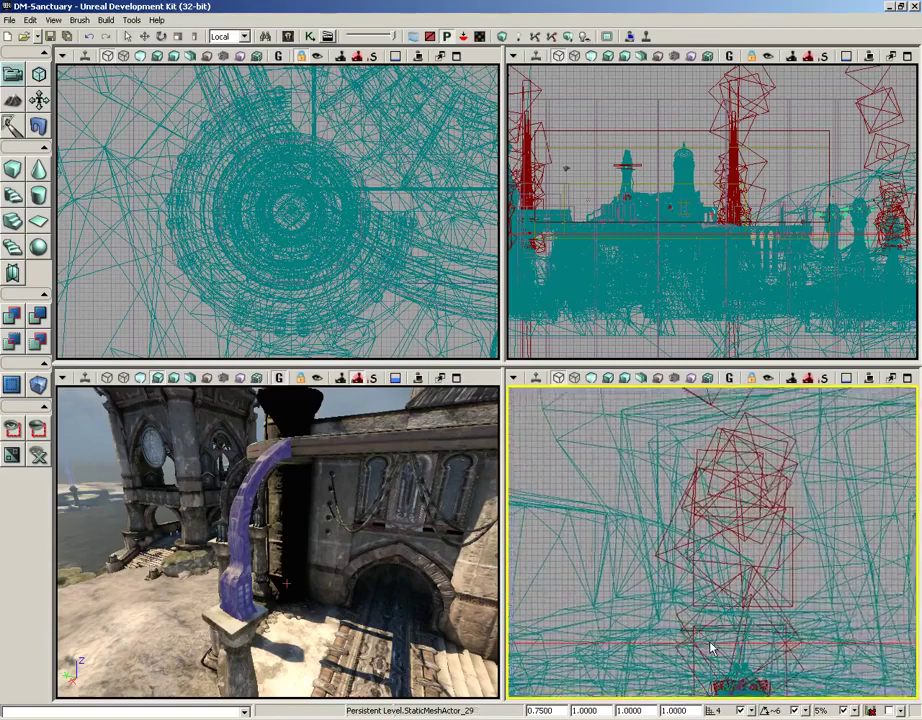
scroll(648, 165, "up", 8)
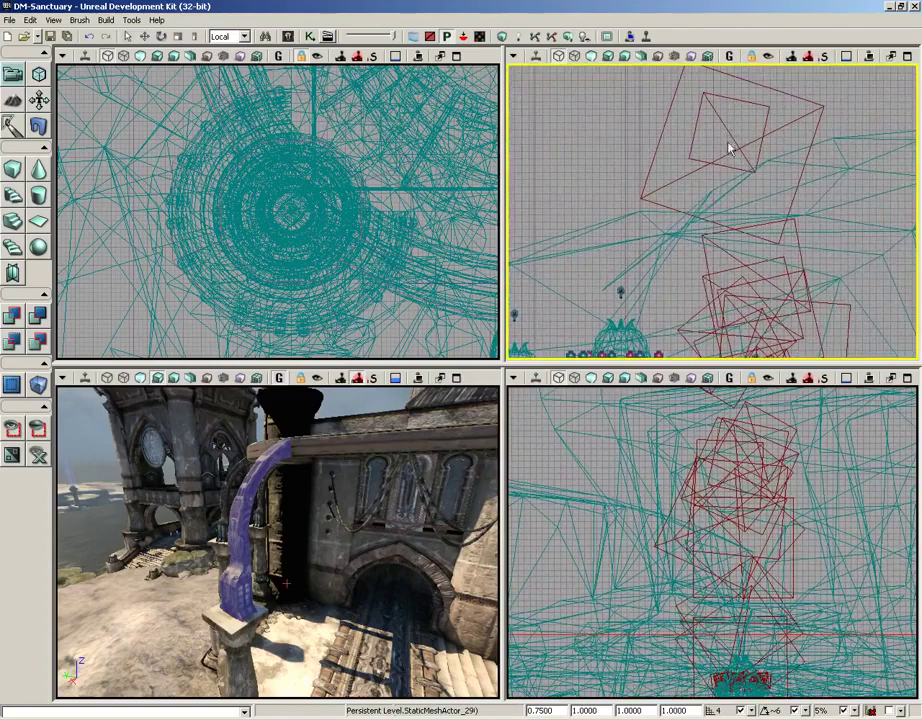
key("Home")
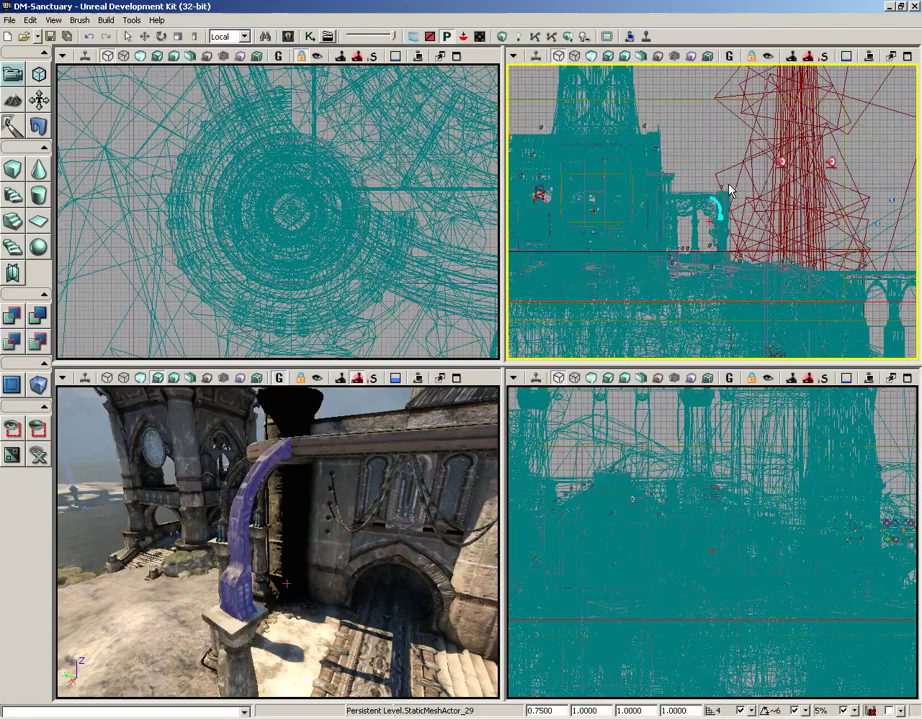
right_click_drag(733, 173, 721, 361)
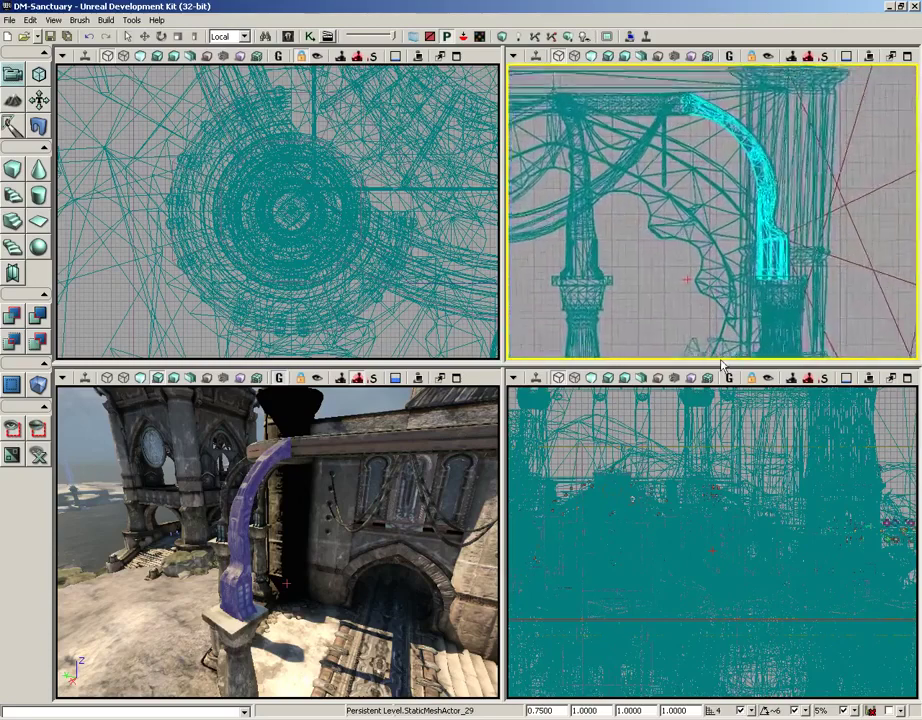
scroll(722, 355, "up", 2)
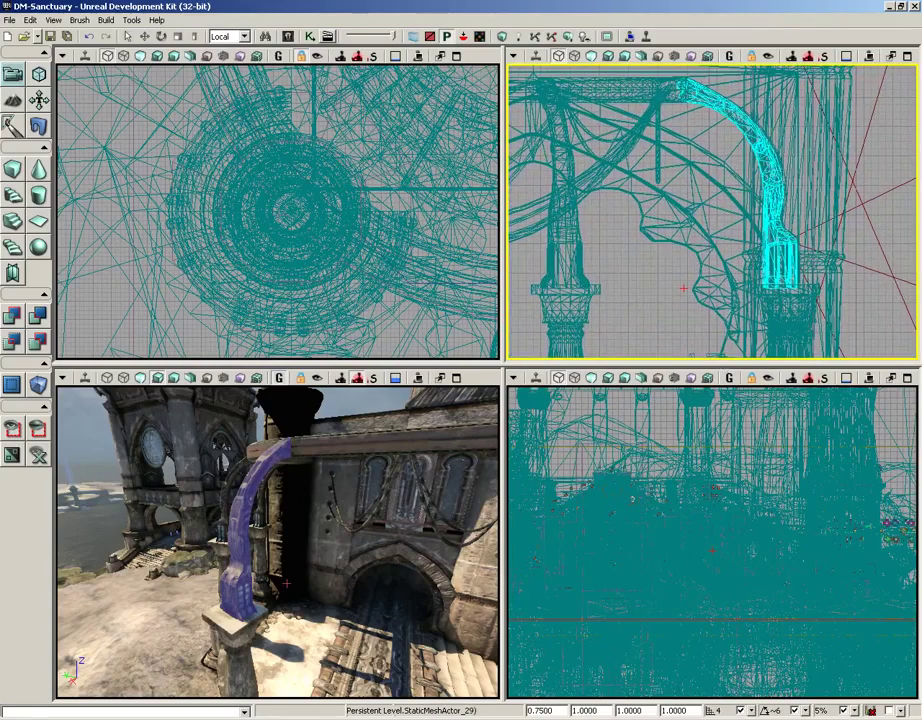
Widen the top view to the area around the round platforms, and raise the perspective camera above the selected arch support
scroll(296, 185, "down", 2)
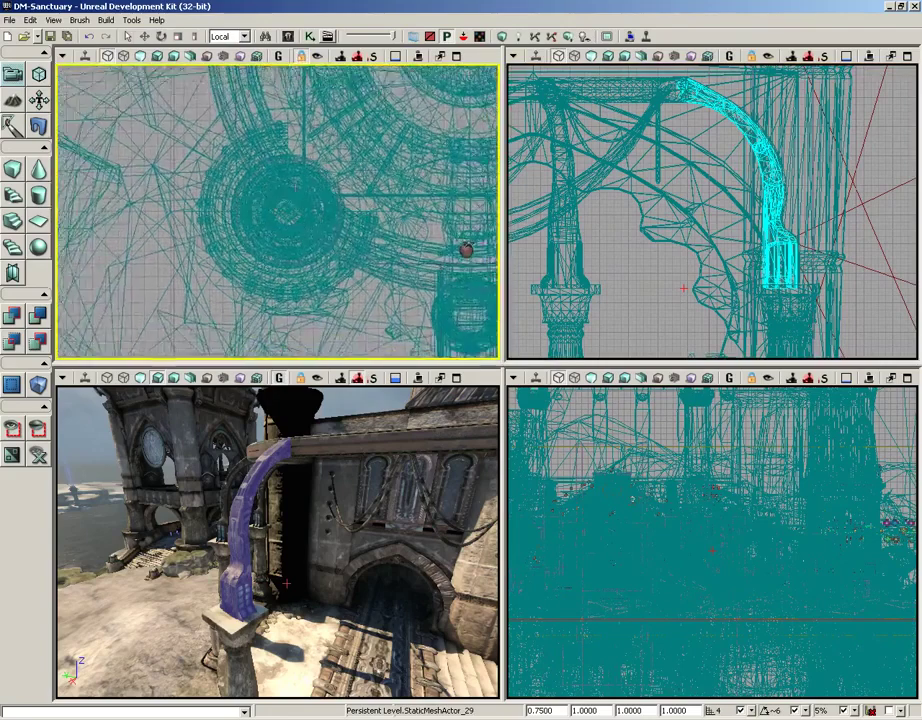
scroll(295, 185, "down", 4)
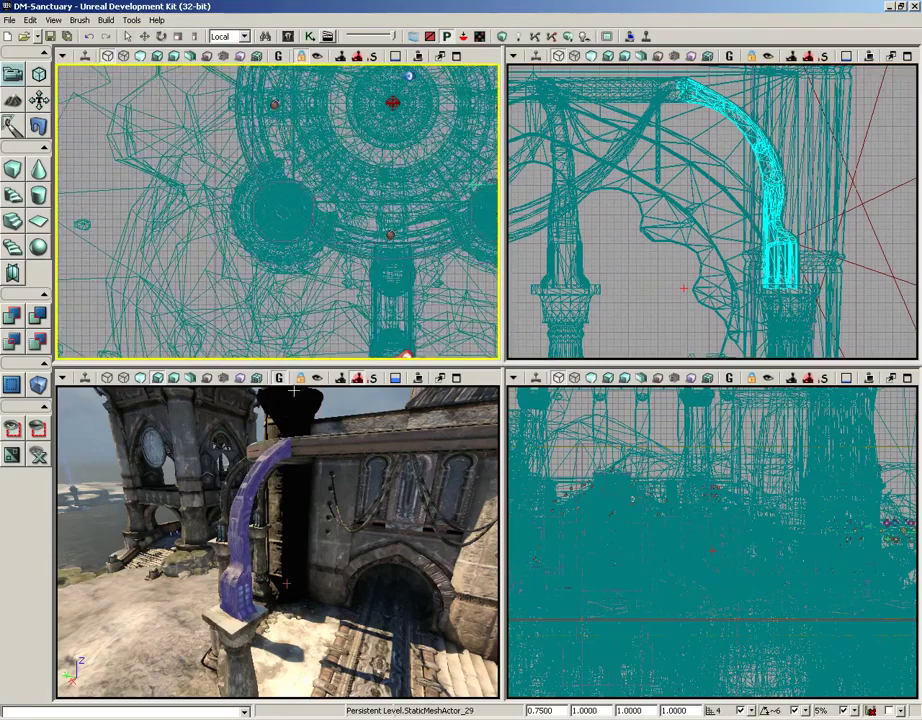
middle_click_drag(302, 490, 302, 490)
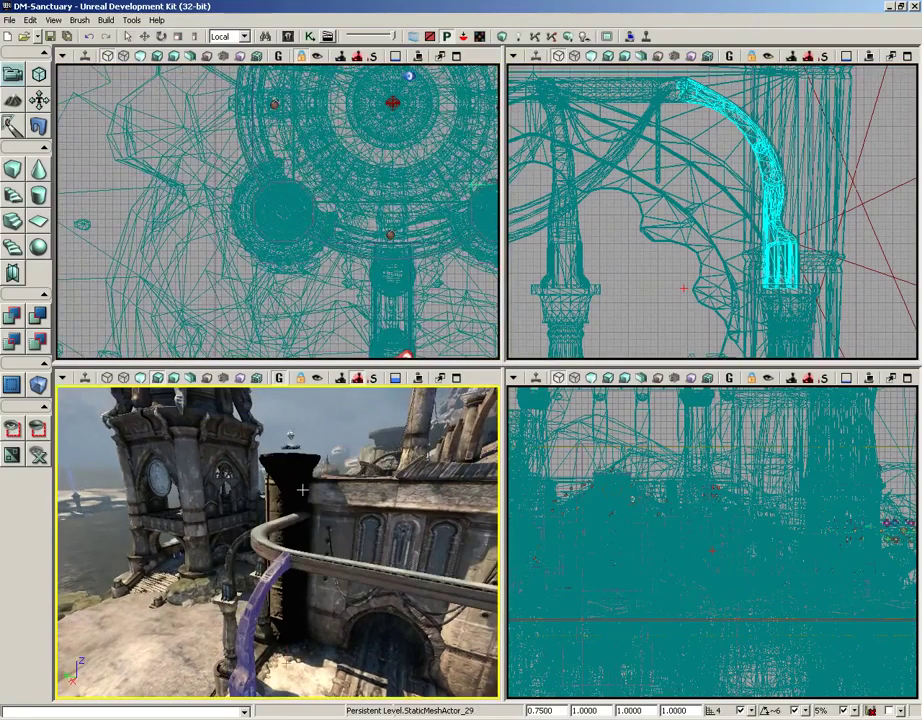